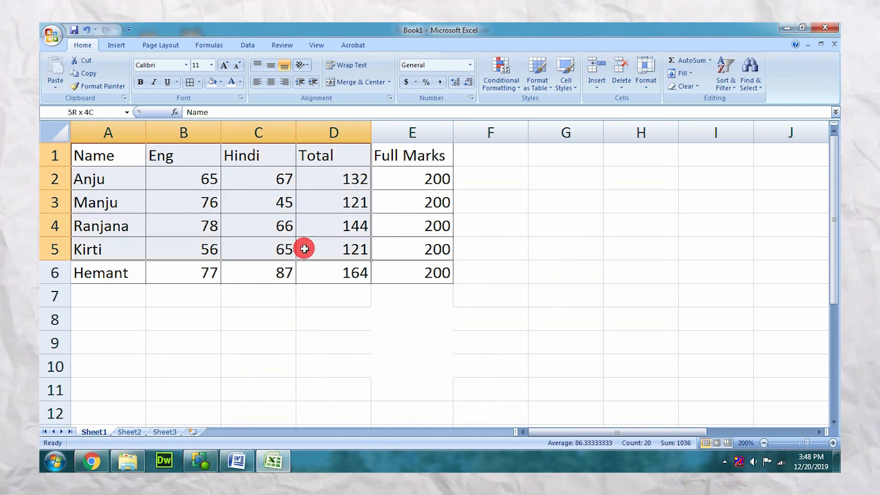
Remove all borders from the marks table in A1:E6
click(199, 82)
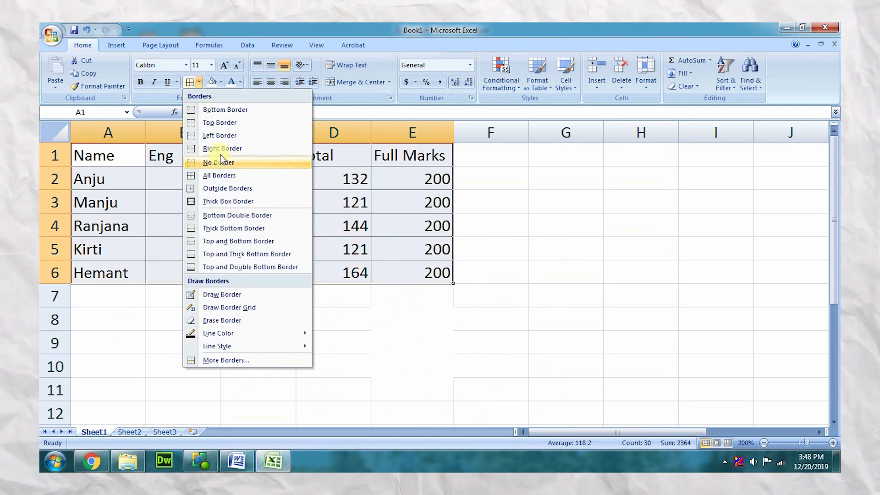
click(219, 162)
click(211, 318)
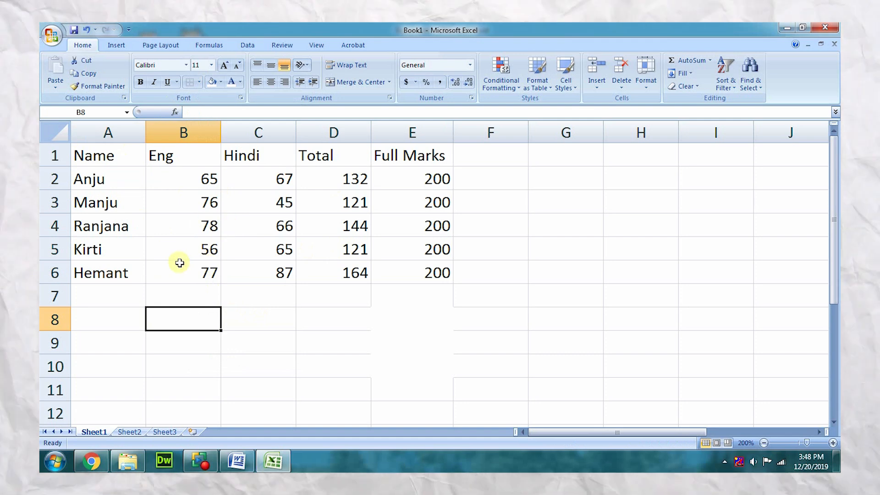
Rotate the text in cell A2 to a 45-degree orientation through the cell alignment format
click(116, 184)
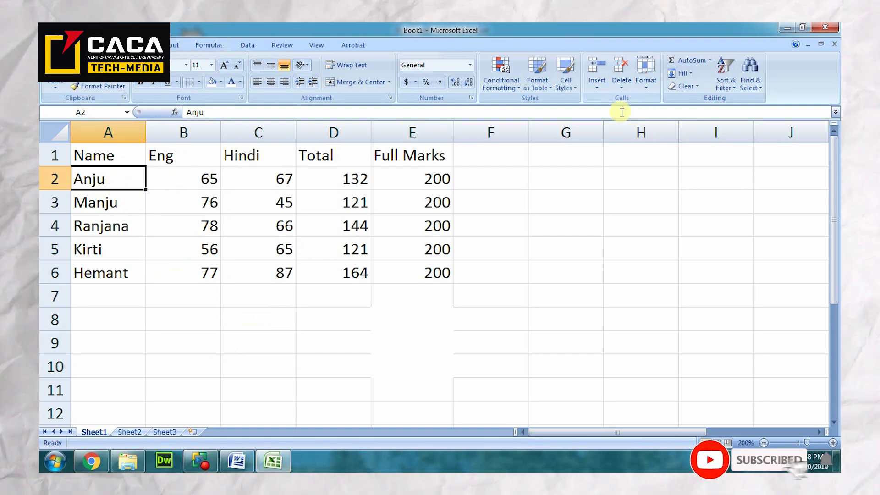
click(646, 86)
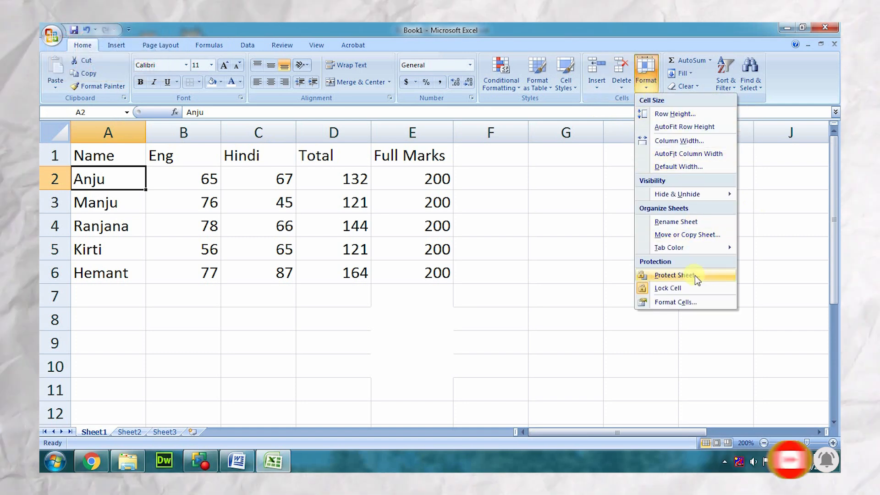
click(676, 302)
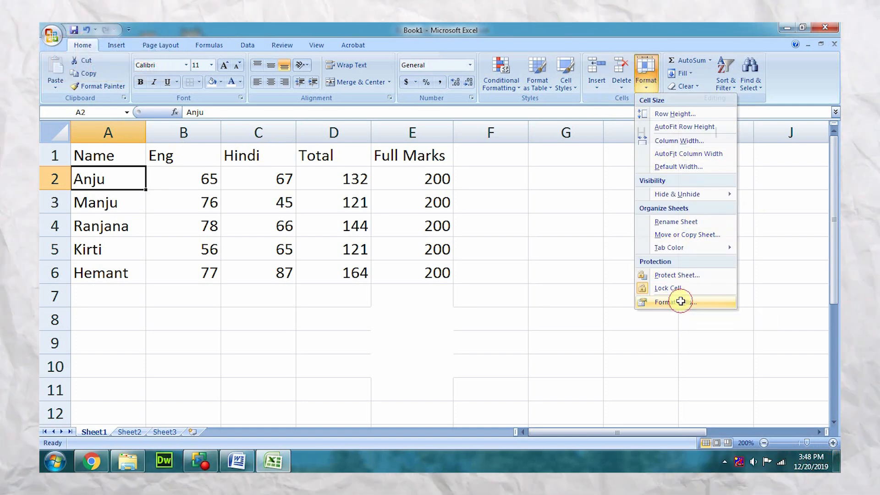
drag(501, 129, 631, 79)
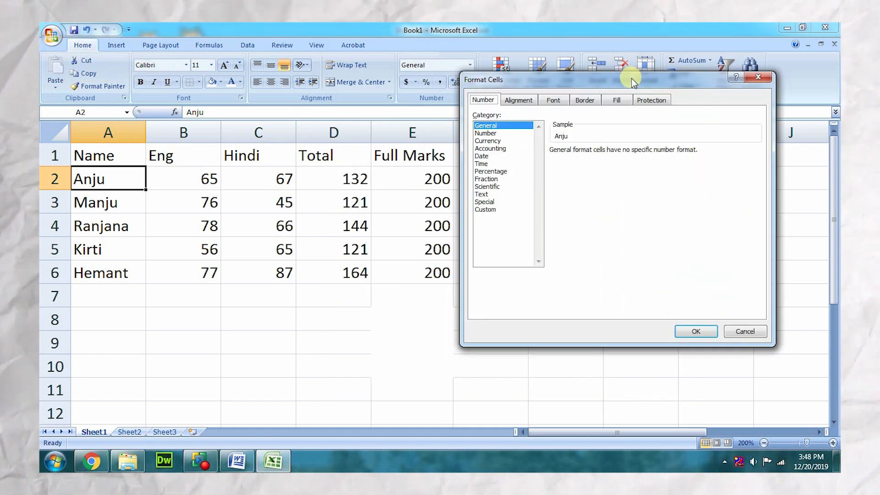
click(518, 100)
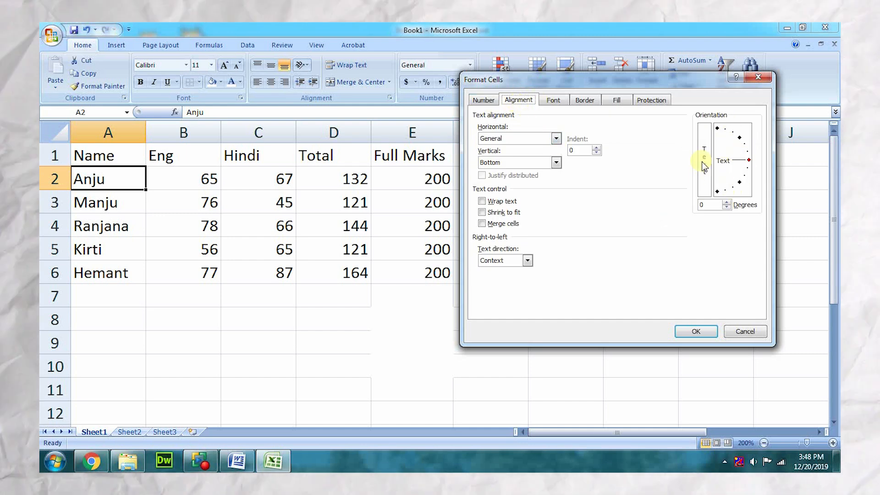
drag(746, 159, 748, 151)
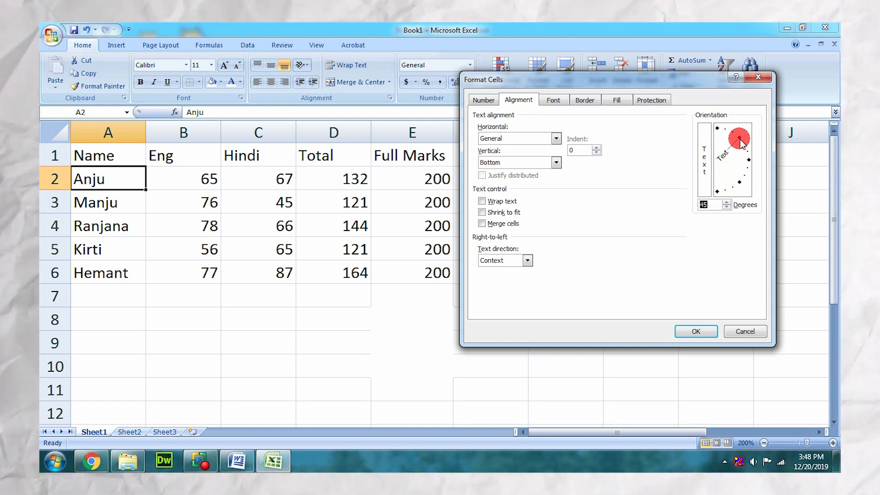
click(695, 331)
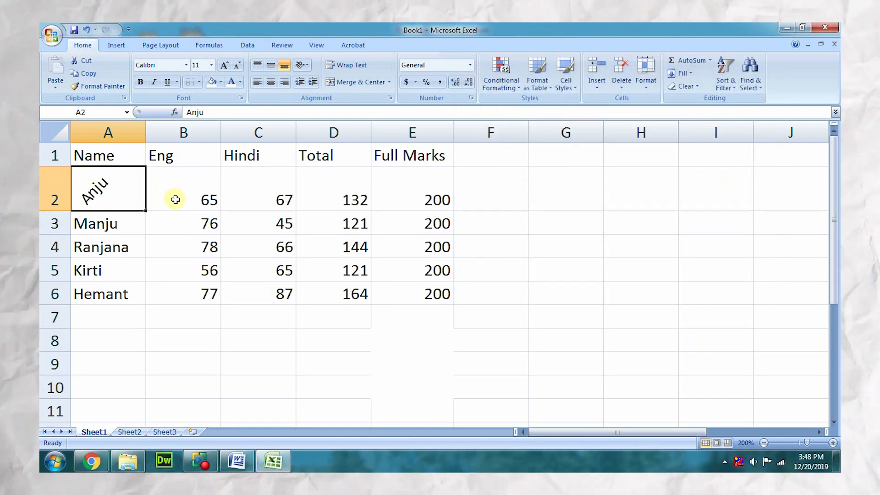
click(101, 225)
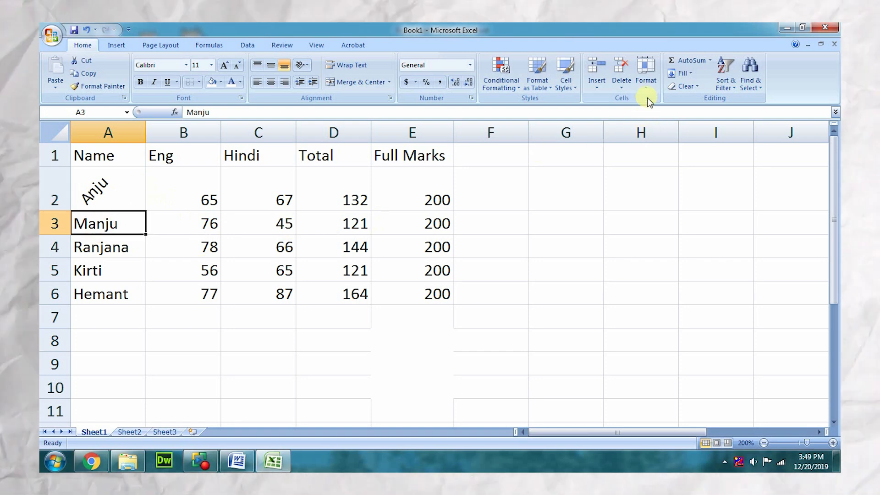
click(642, 88)
click(361, 316)
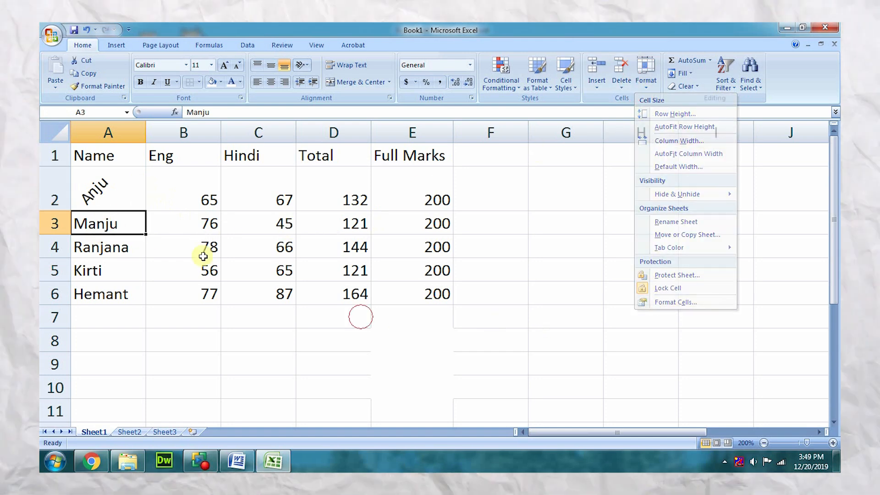
Rotate the text in cells A3:A6 to the same upward slant as cell A2
drag(105, 222, 101, 291)
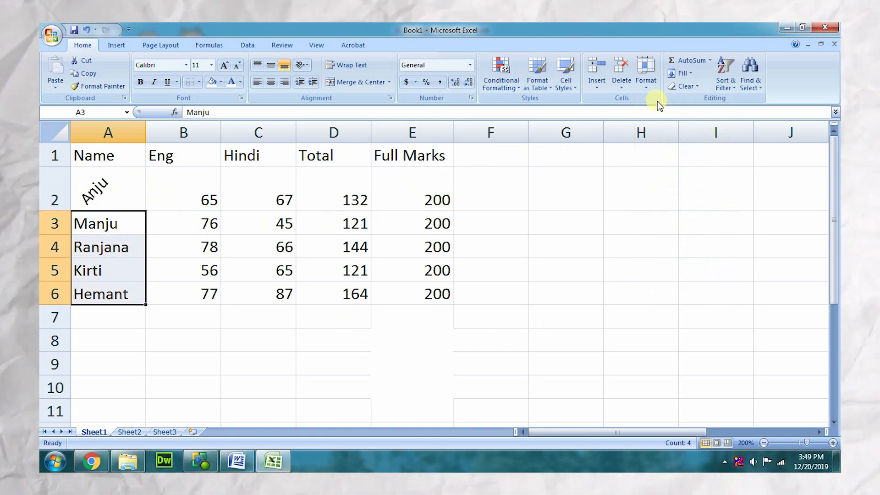
click(645, 88)
click(669, 302)
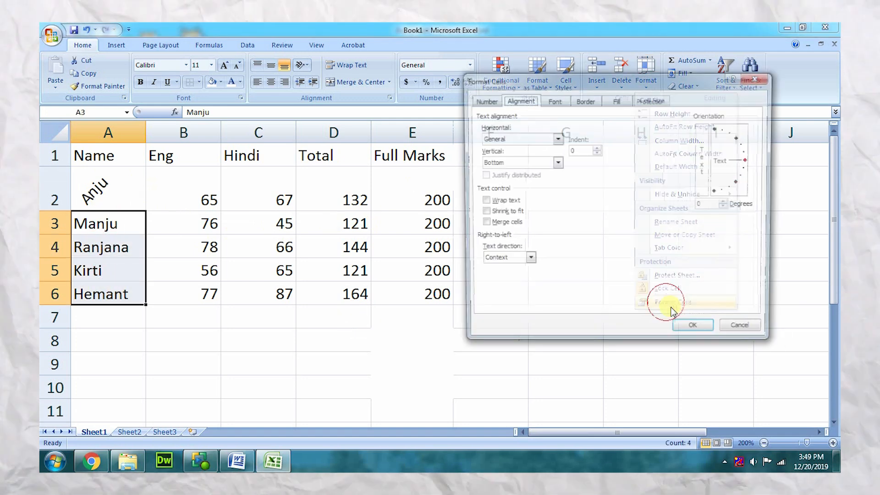
click(739, 137)
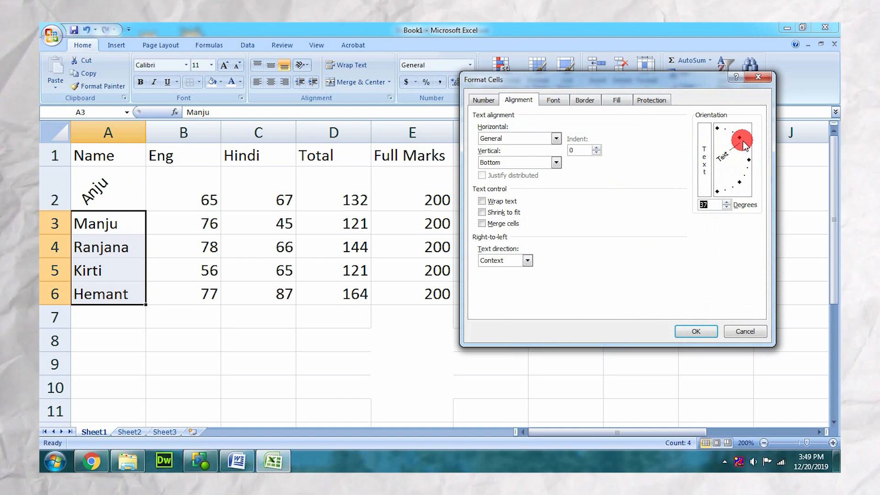
click(696, 331)
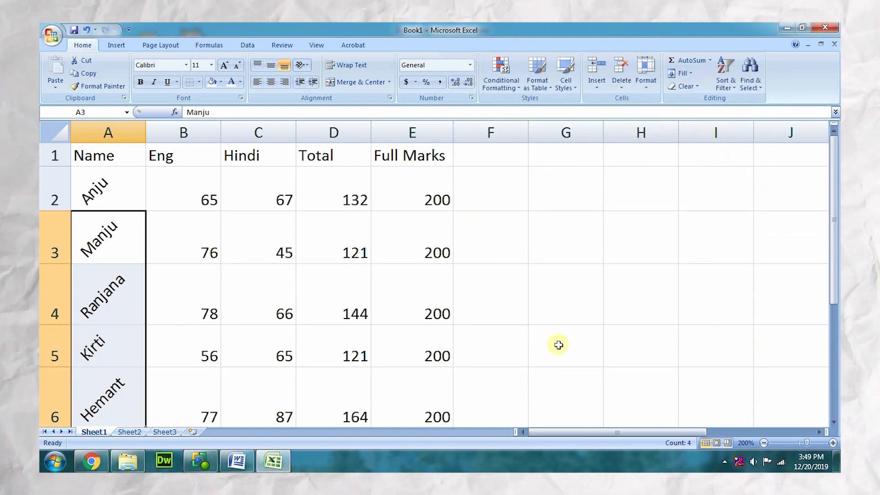
Fill the name cells A2:A6 with dark blue and make their text bold and white
click(763, 443)
click(763, 443)
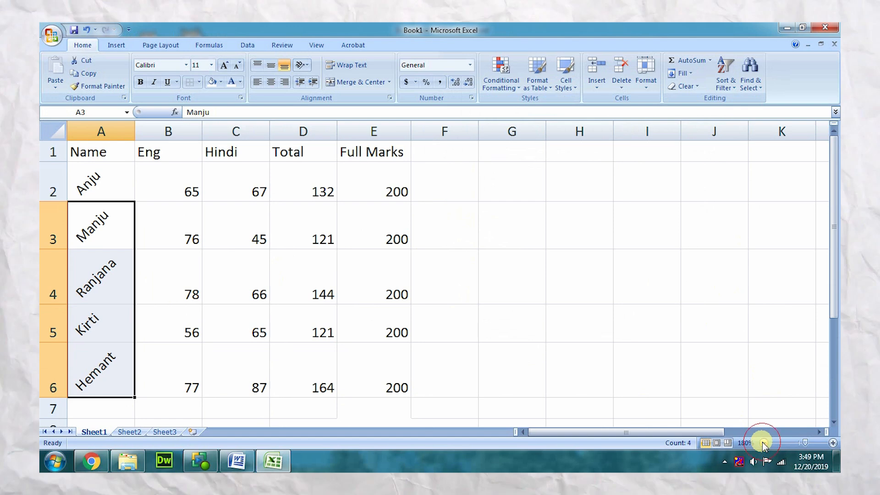
click(763, 443)
click(763, 442)
click(558, 370)
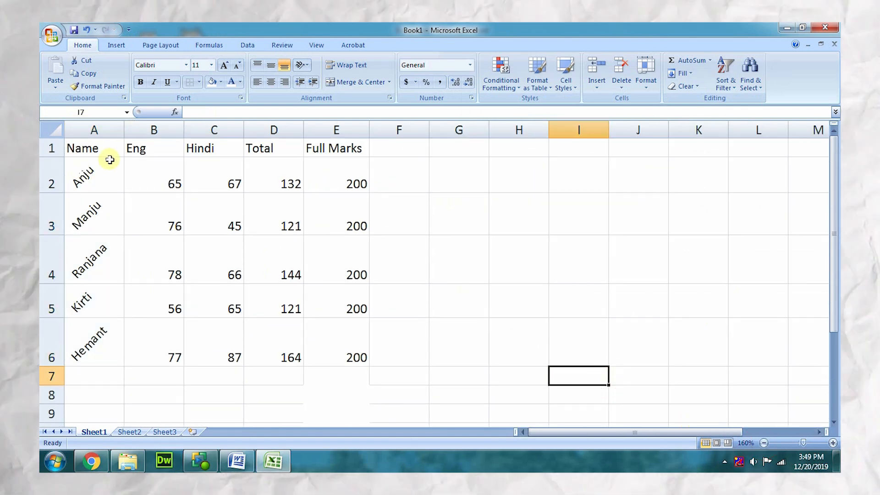
drag(87, 163, 71, 337)
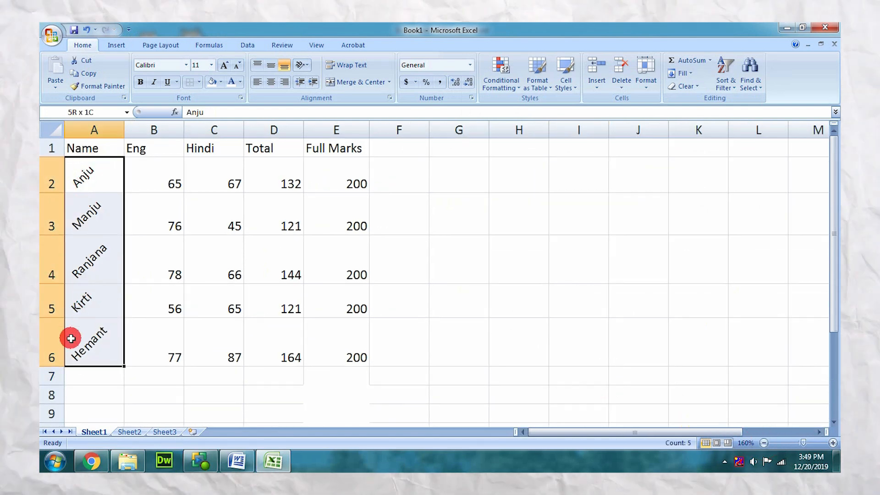
click(218, 81)
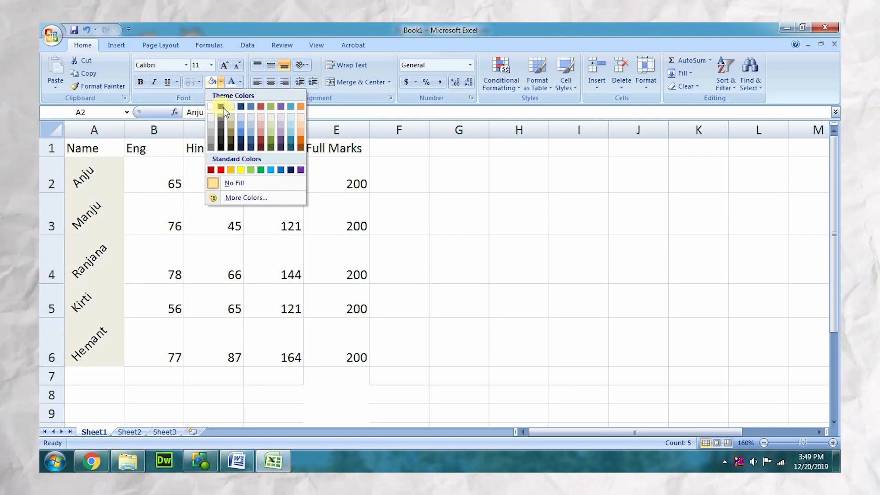
click(250, 132)
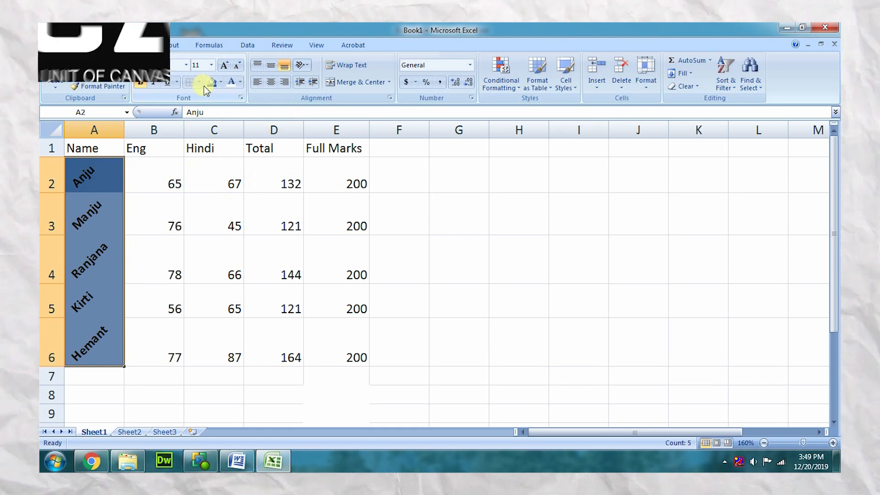
click(239, 82)
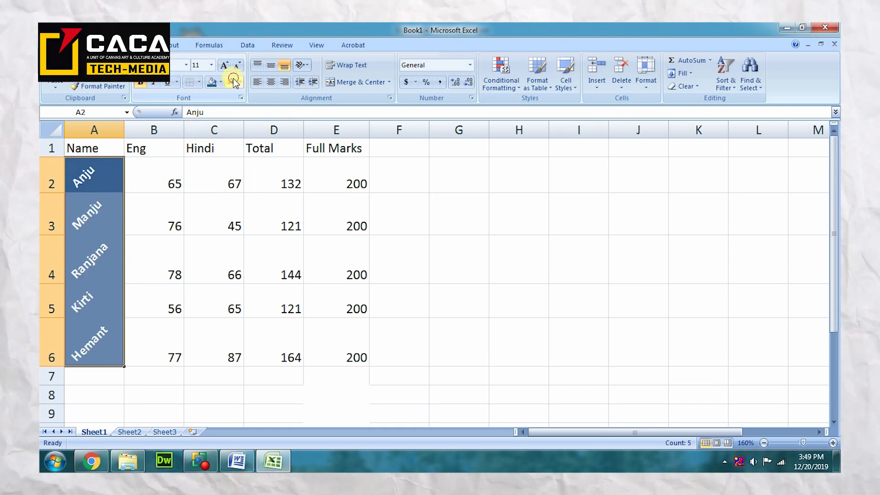
Rotate the Eng and Hindi marks in B2:C6 to 15 degrees and centre them horizontally and vertically
click(169, 214)
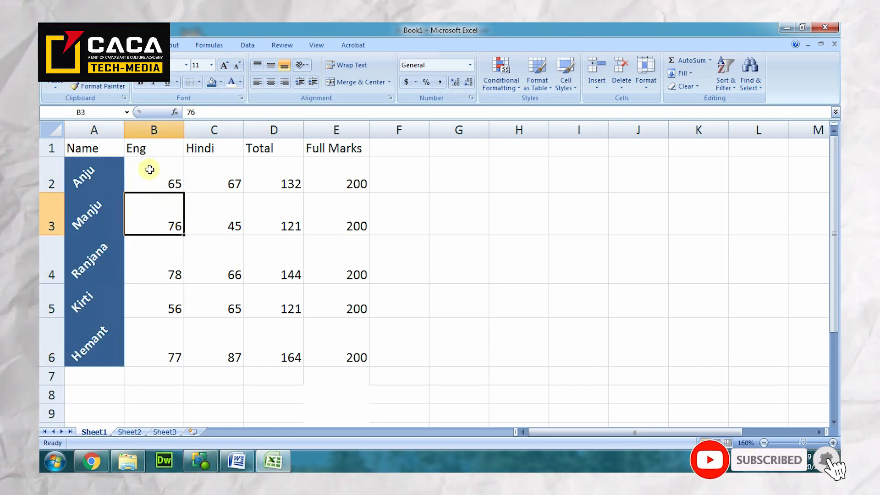
click(163, 166)
drag(162, 166, 225, 330)
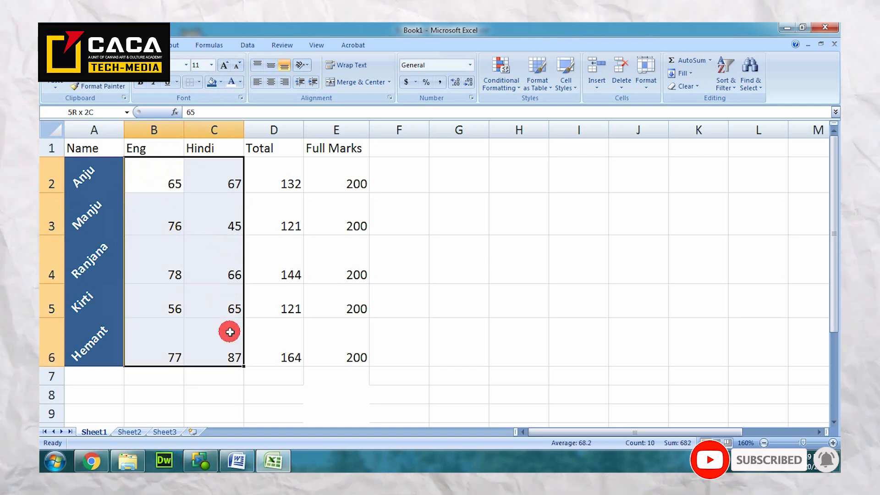
click(646, 73)
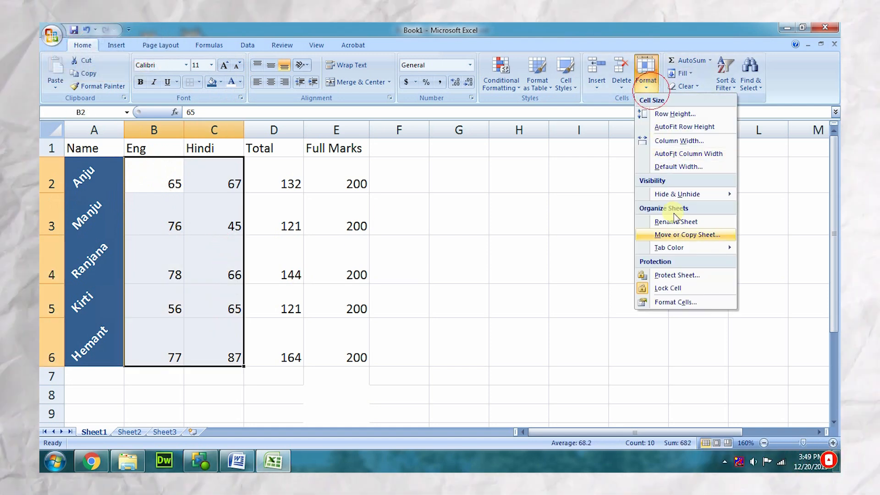
click(665, 300)
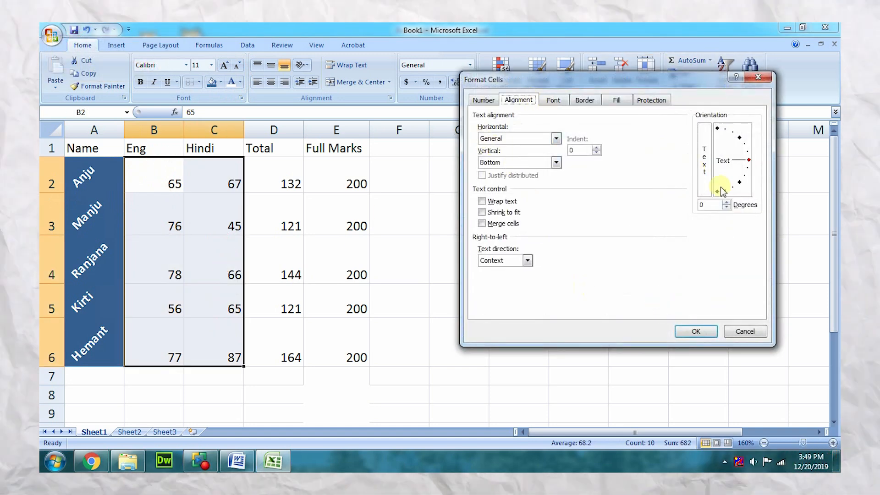
mouse_move(749, 158)
mouse_down()
mouse_move(746, 167)
mouse_move(747, 151)
mouse_up()
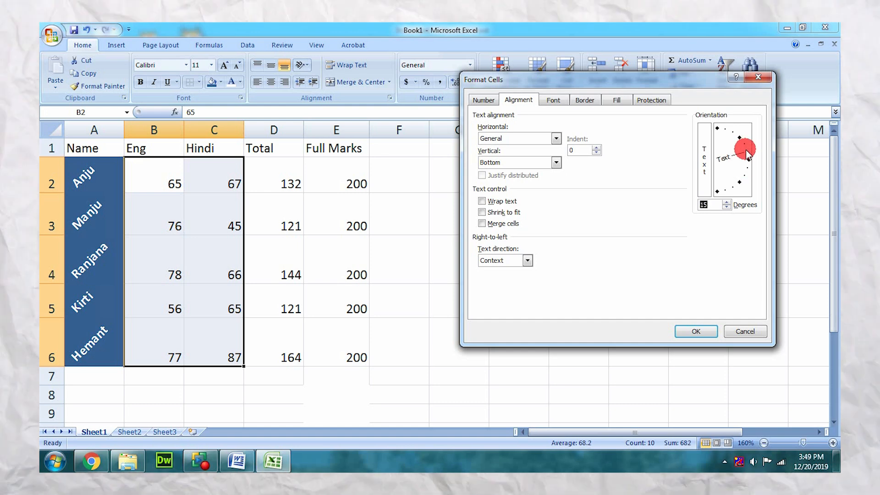
click(696, 331)
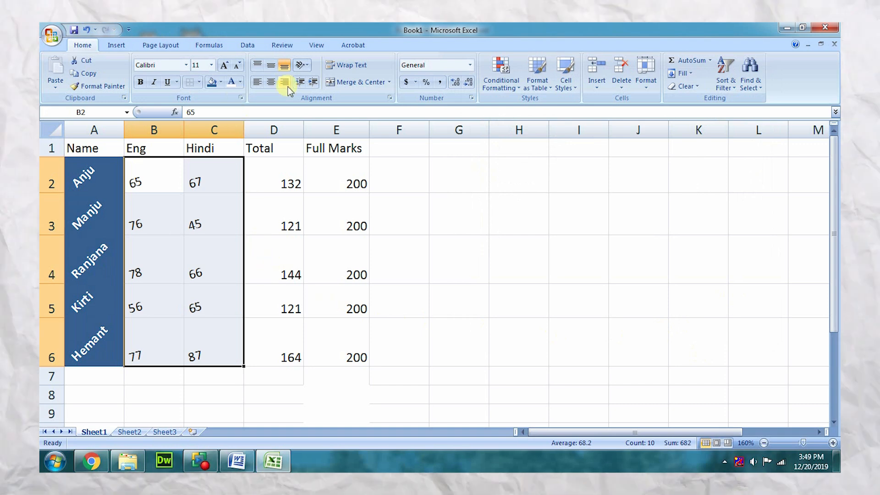
click(270, 66)
click(271, 82)
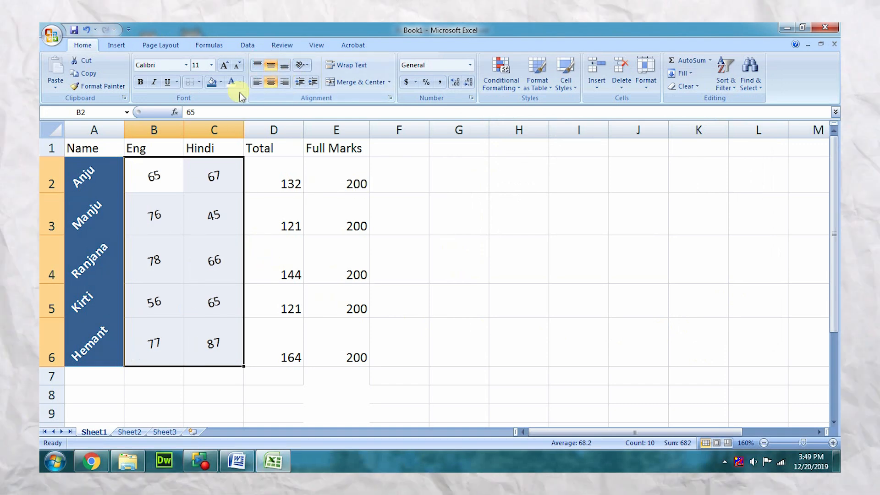
Fill the Eng and Hindi marks in B2:C6 with light blue and make them bold
click(222, 84)
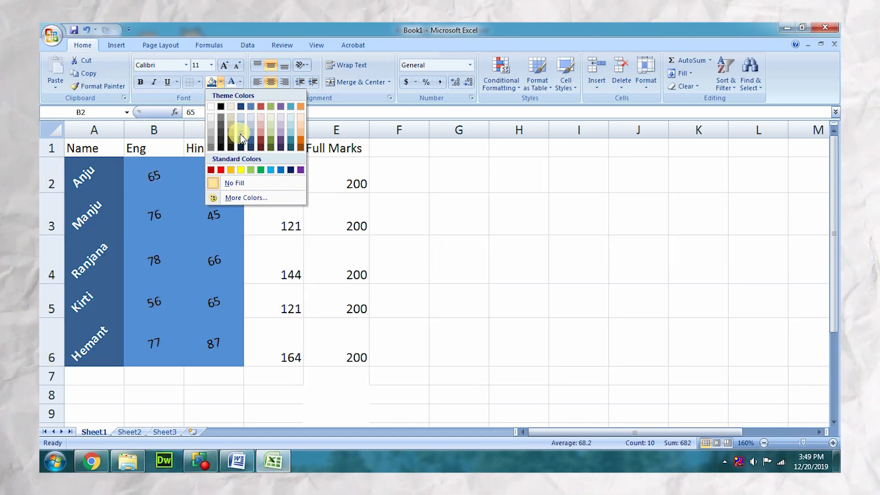
click(240, 125)
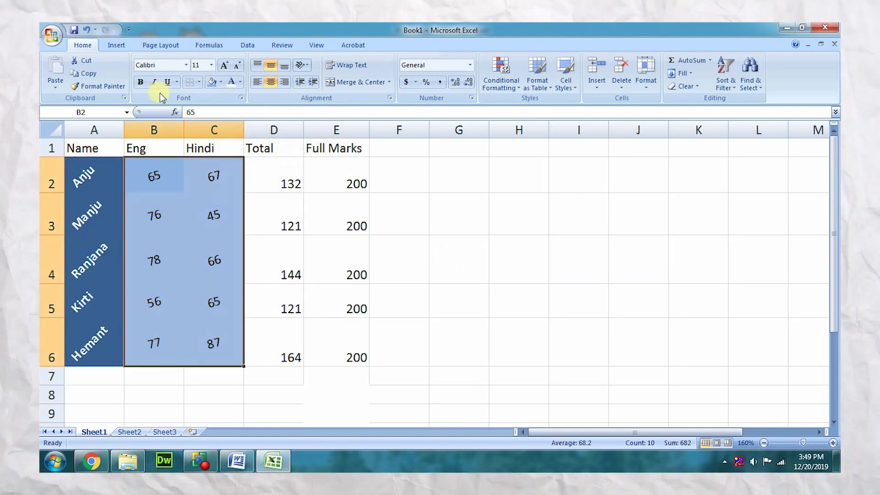
click(139, 83)
click(335, 226)
click(449, 247)
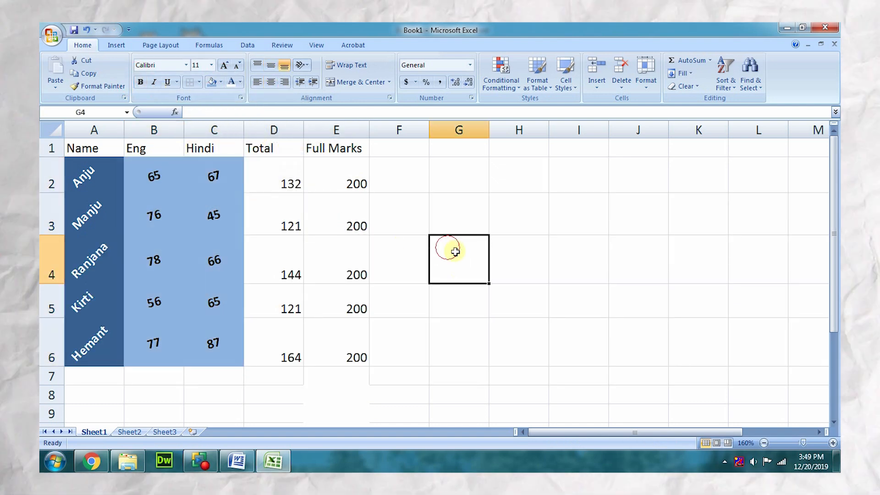
Rotate the Total values in D2:D6 to an orientation of -30 degrees
drag(281, 178, 273, 342)
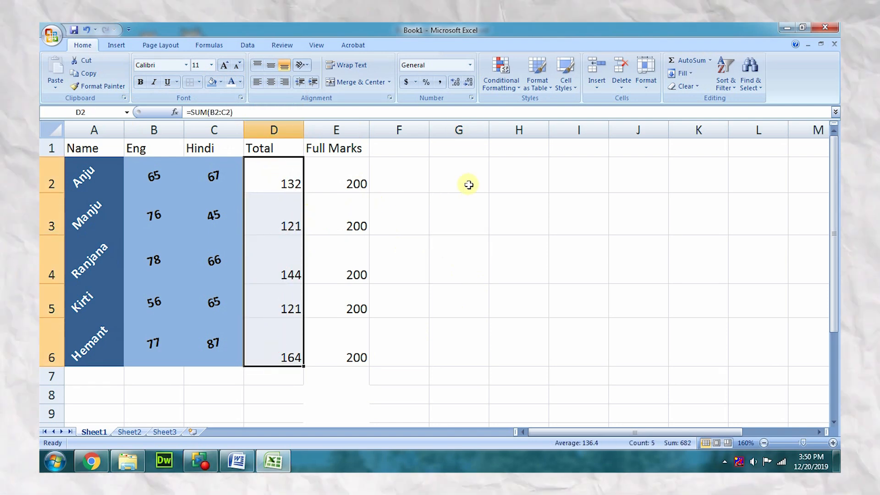
click(646, 73)
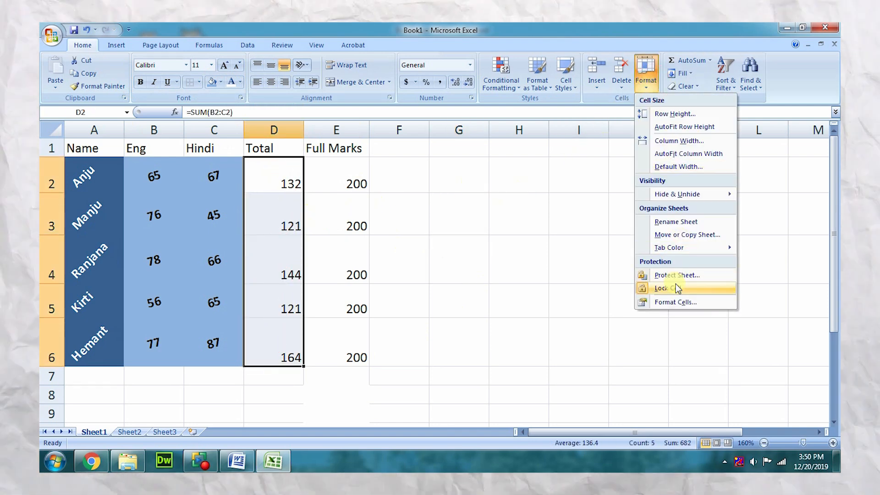
click(671, 303)
drag(750, 160, 747, 181)
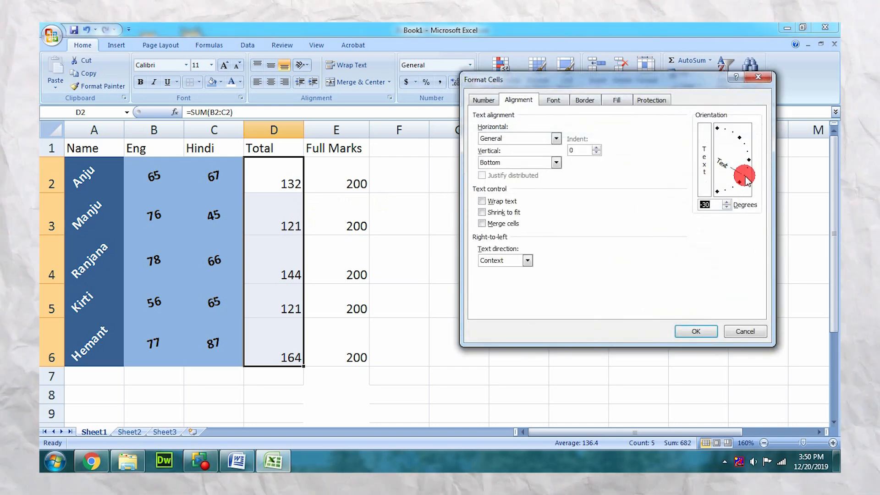
click(702, 331)
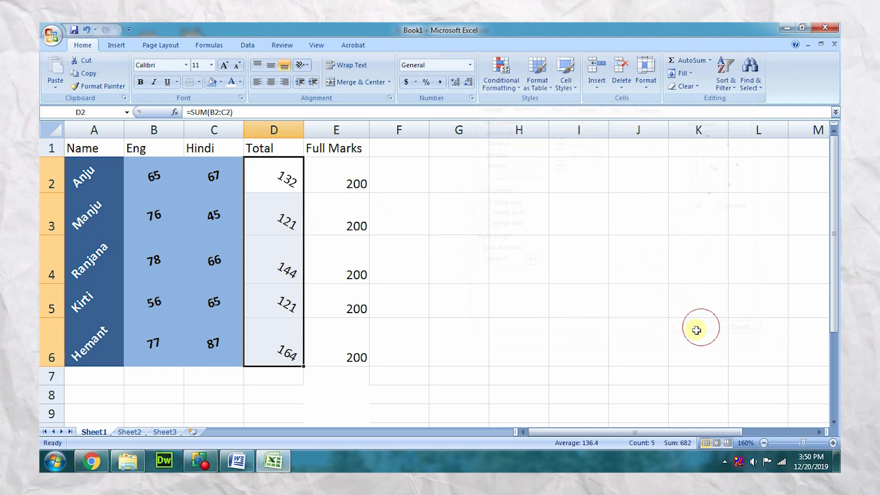
Make the Total values in D2:D6 bold and fill their cells with medium blue
click(142, 83)
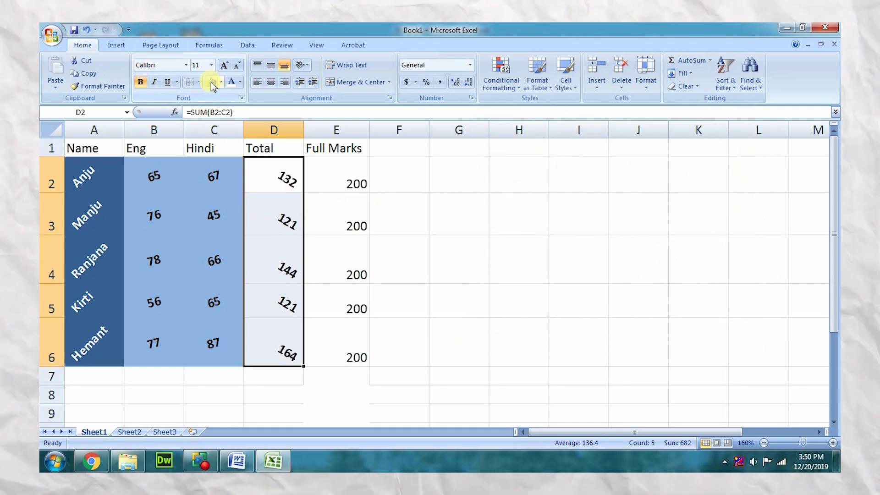
click(222, 83)
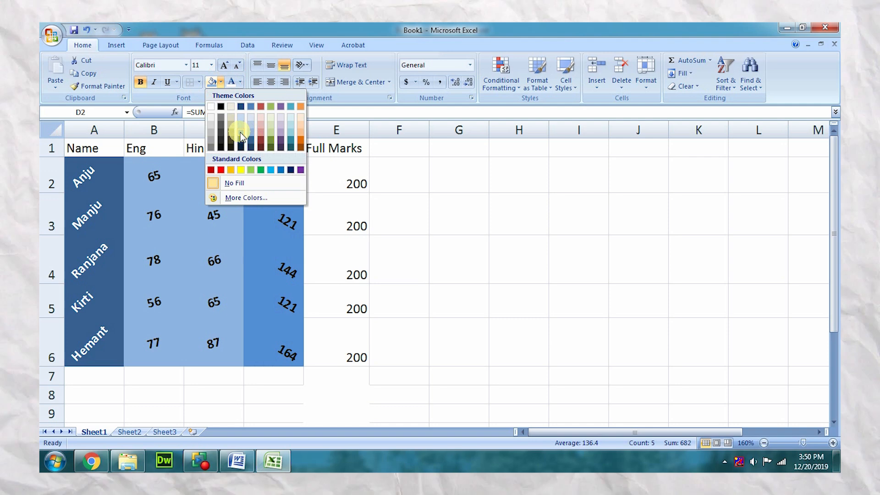
click(241, 133)
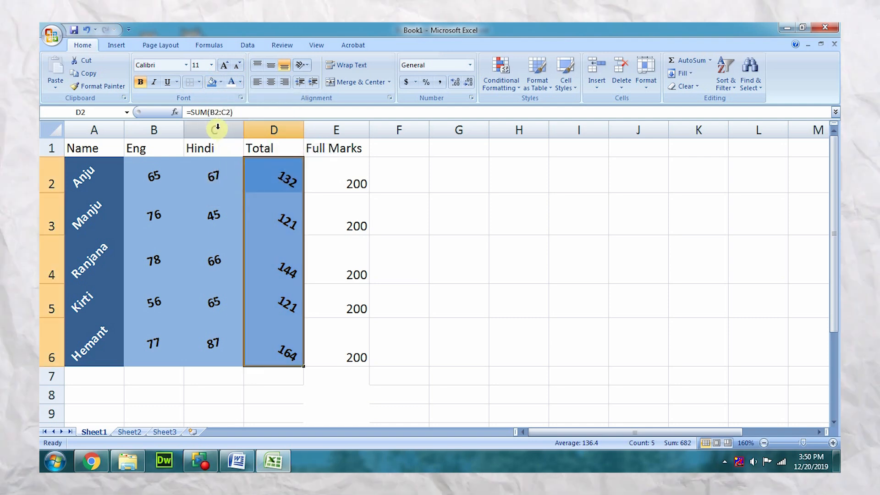
Centre the Total values in D2:D6 horizontally and vertically within their cells
click(335, 171)
drag(297, 173, 266, 347)
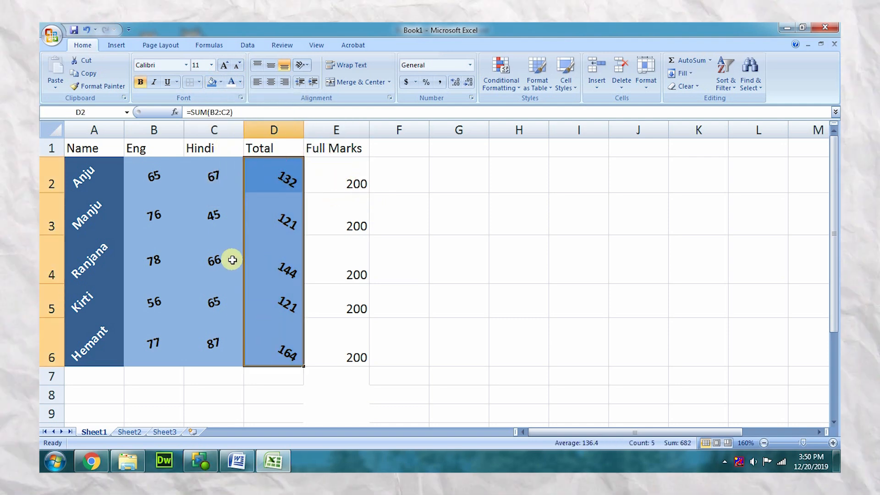
click(269, 84)
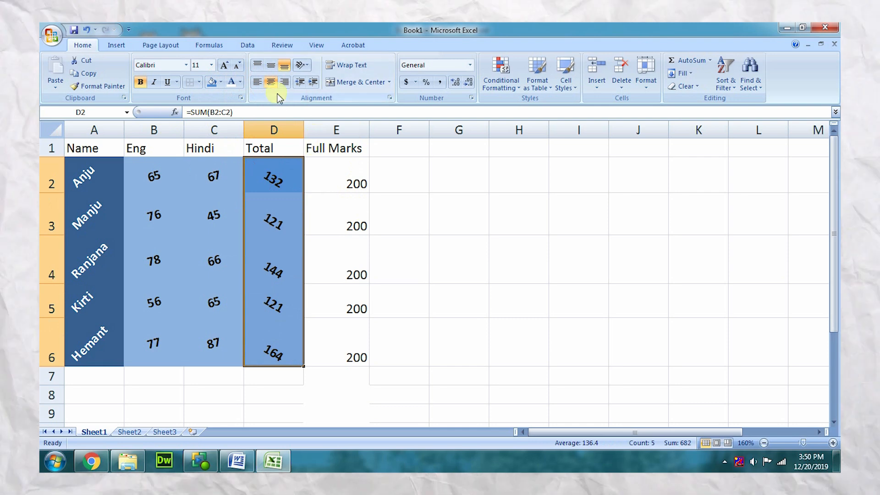
click(271, 69)
click(365, 236)
Rotate the Full Marks values in E2:E6 to 30 degrees and centre them horizontally and vertically
drag(346, 159, 339, 339)
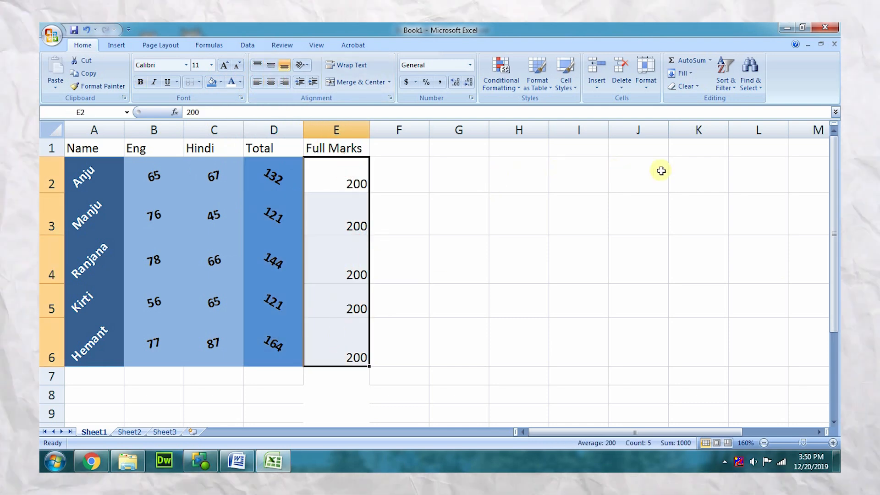
click(646, 73)
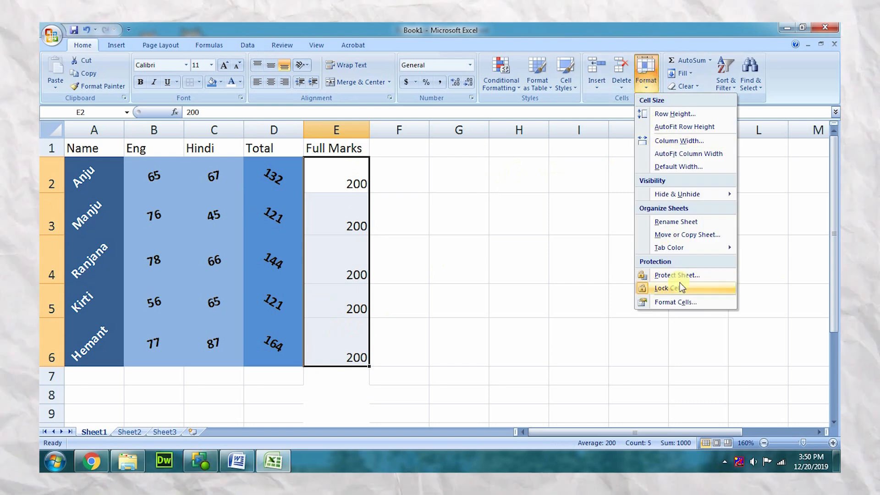
click(678, 306)
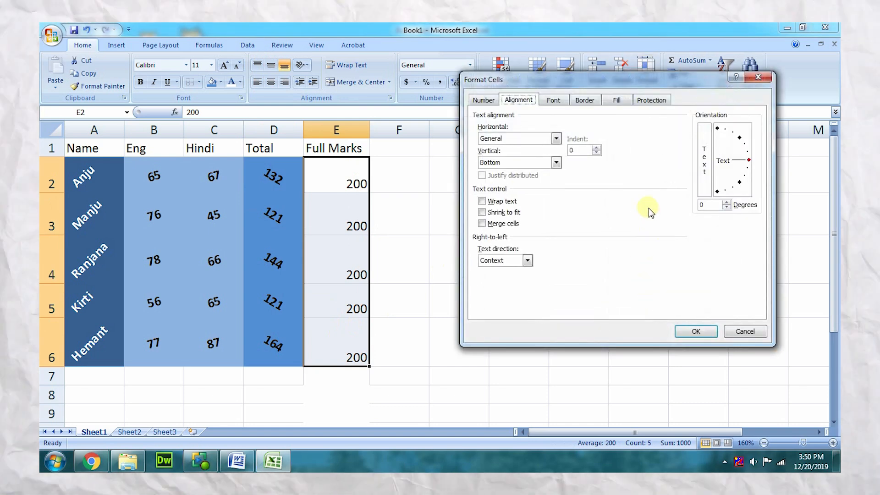
drag(747, 158, 751, 153)
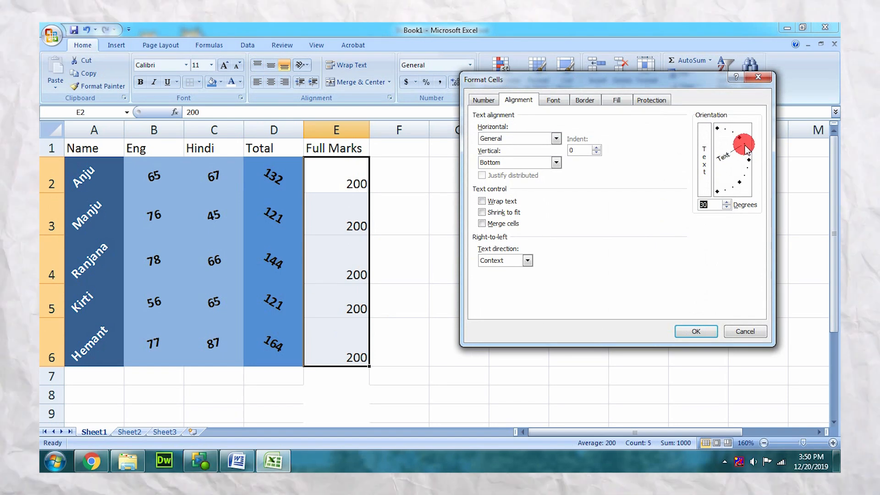
click(699, 328)
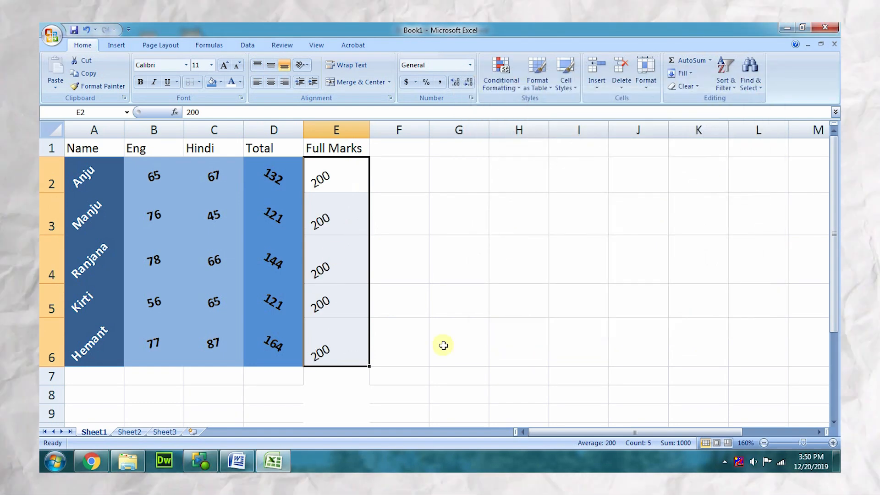
click(273, 82)
click(271, 64)
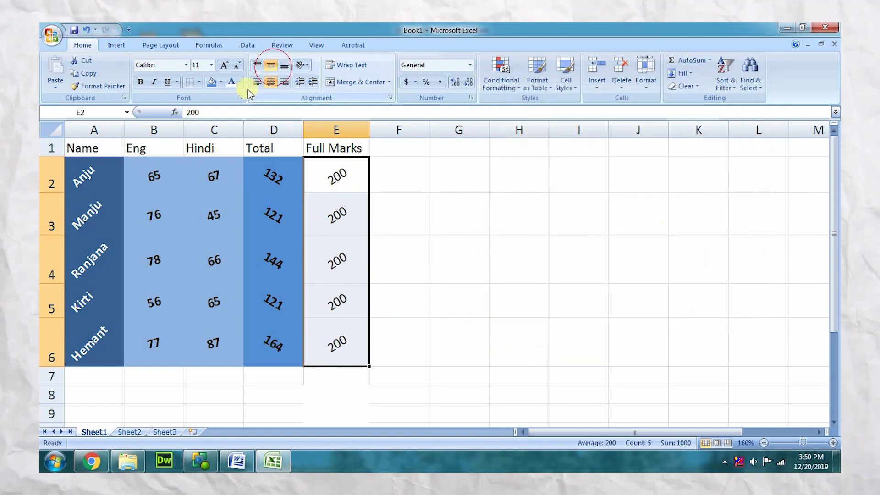
Fill the Full Marks cells E2:E6 with Blue, Accent 1, Darker 25% and make their text bold and white
click(219, 82)
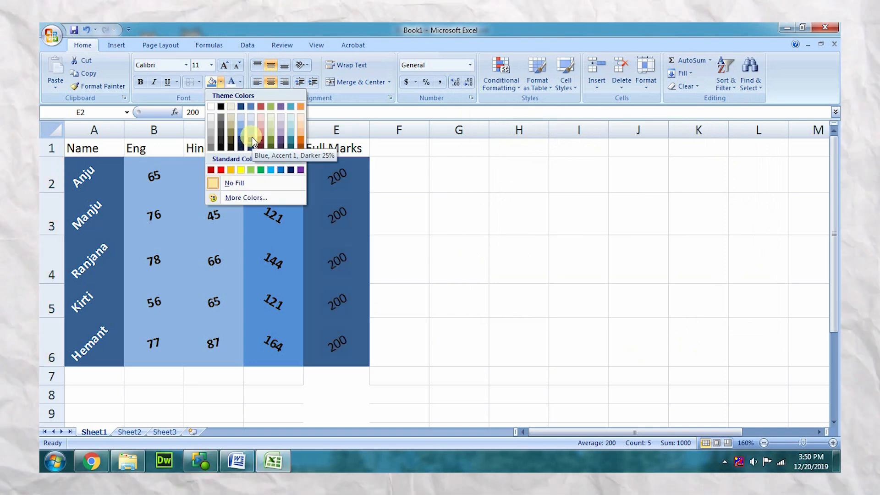
click(252, 140)
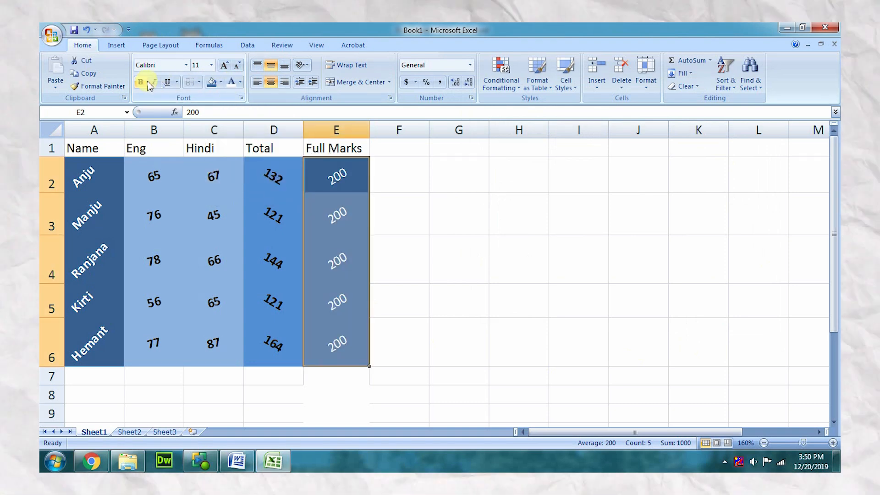
click(146, 83)
click(431, 209)
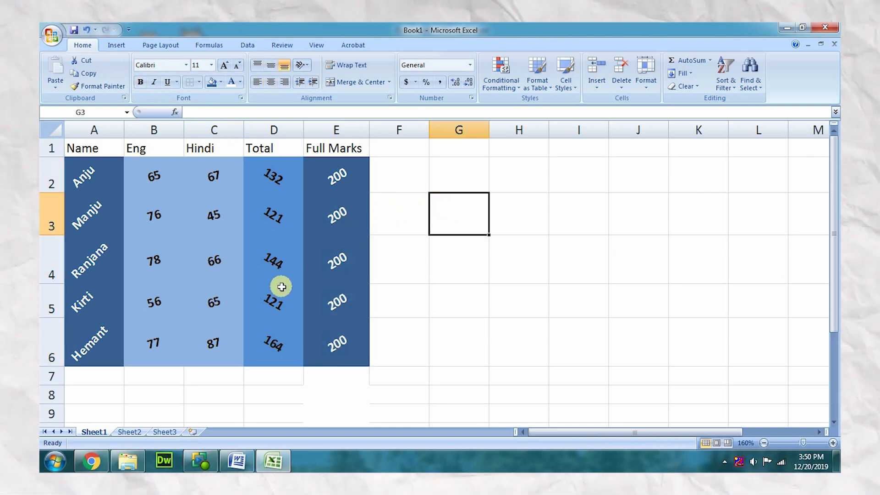
Rotate the header text in A1:E1 to an orientation of 90 degrees
drag(96, 155, 353, 147)
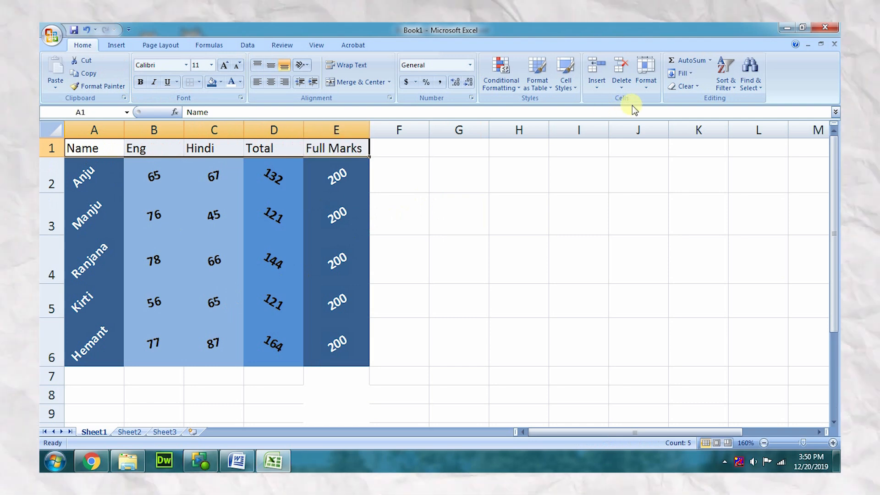
click(646, 73)
click(697, 308)
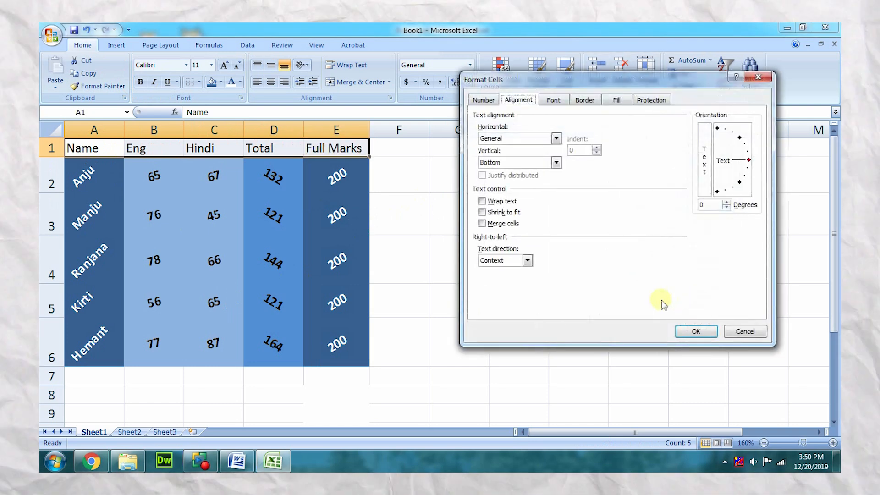
drag(750, 165, 717, 121)
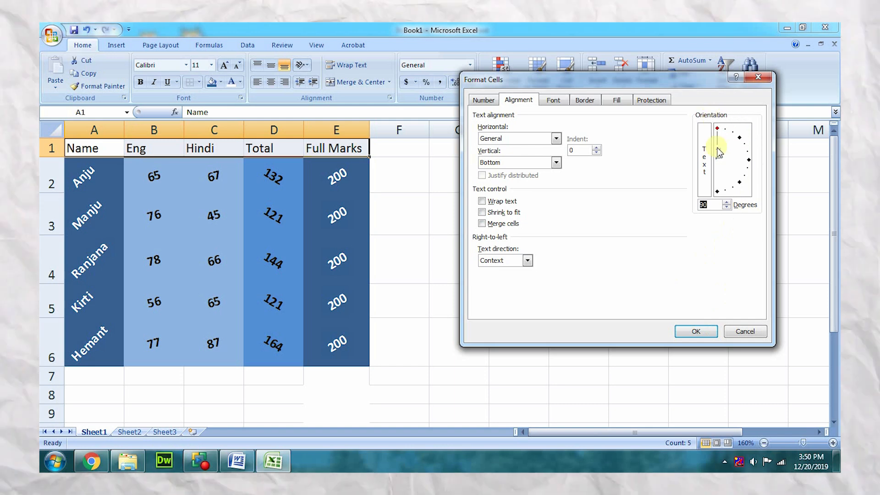
click(712, 332)
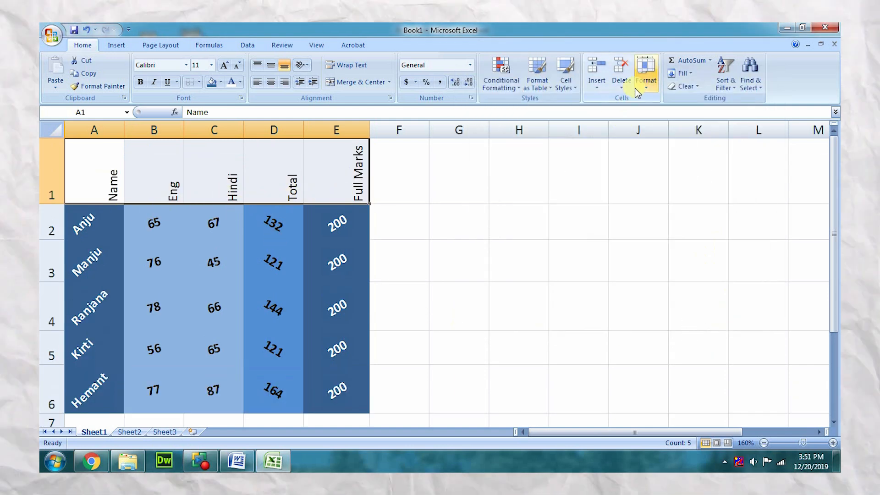
Change the orientation of the header text in A1:E1 to -90 degrees
click(646, 74)
click(676, 302)
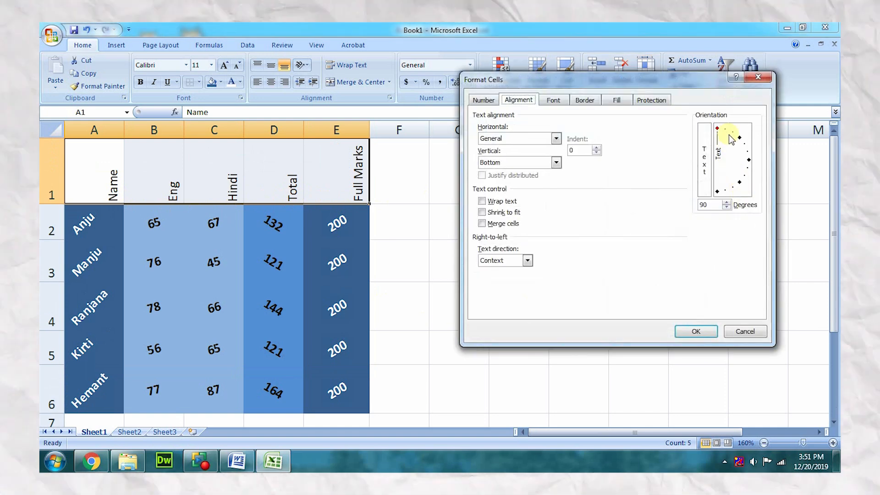
click(718, 190)
double_click(708, 204)
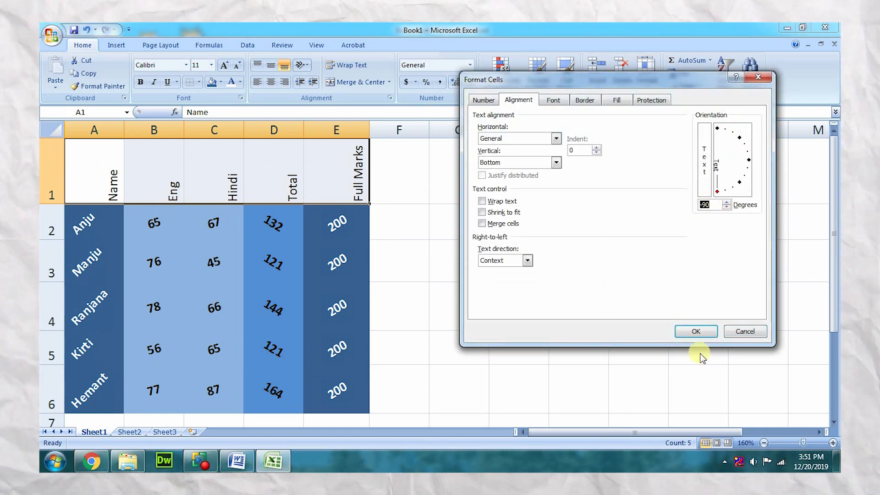
click(693, 330)
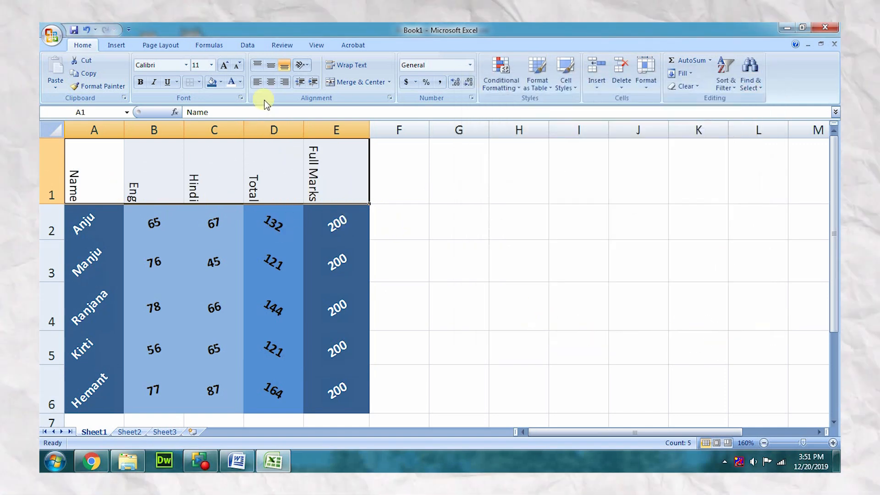
Centre the headers in A1:E1 horizontally and vertically and set their text orientation to 15 degrees
click(271, 82)
click(271, 65)
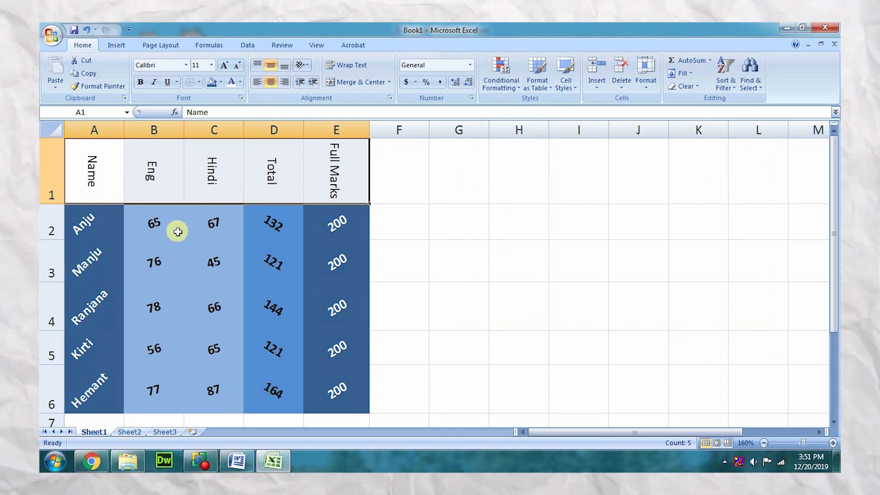
click(646, 73)
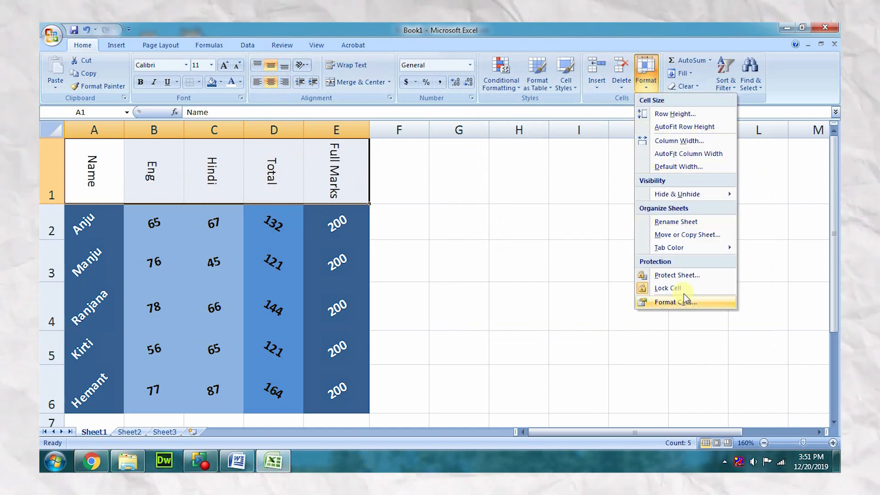
click(680, 313)
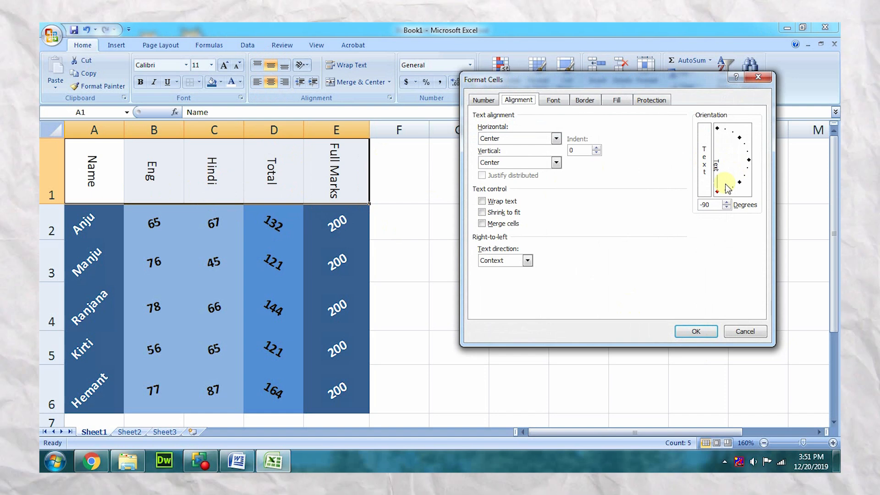
drag(718, 193, 755, 151)
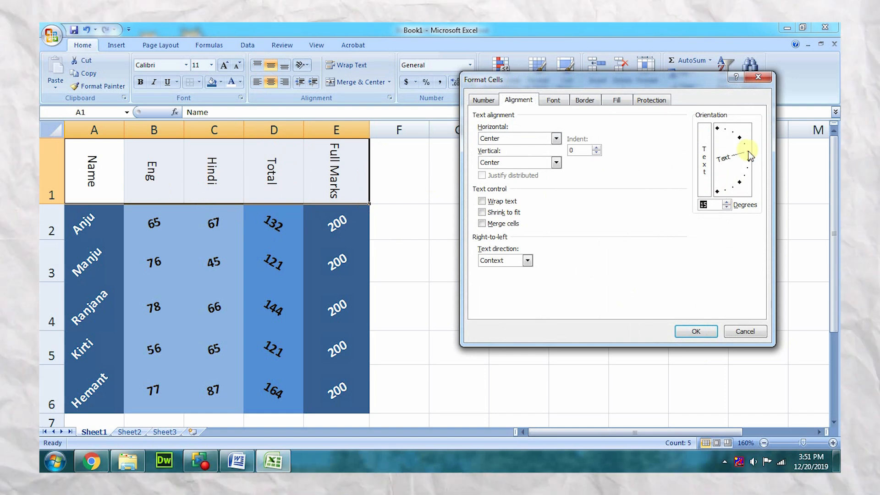
click(695, 330)
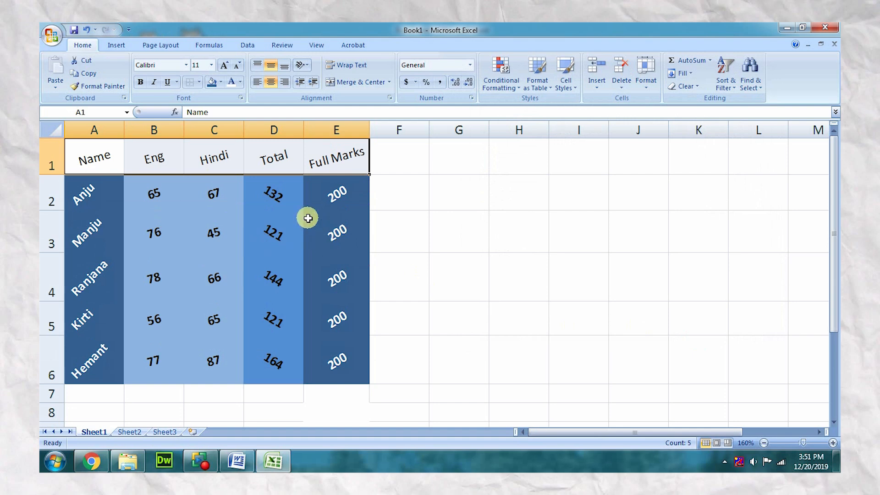
Fill the header cells A1:E1 with very dark navy blue and make their text bold and white
click(222, 81)
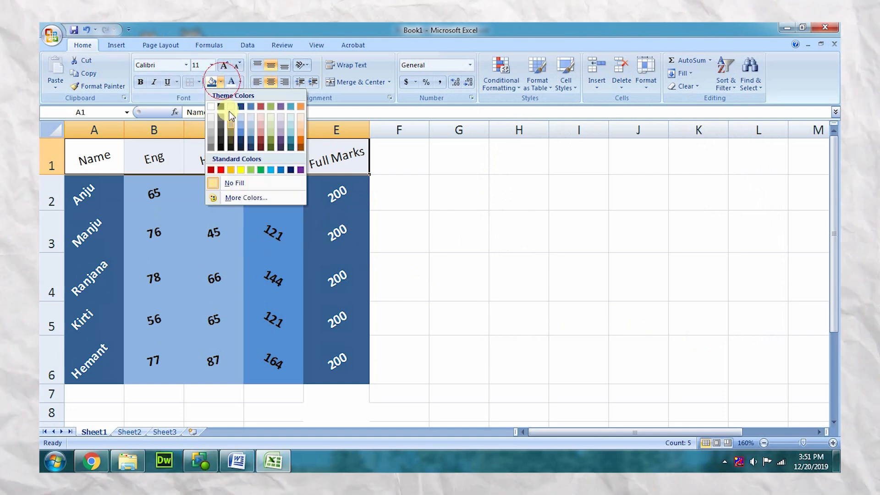
click(242, 145)
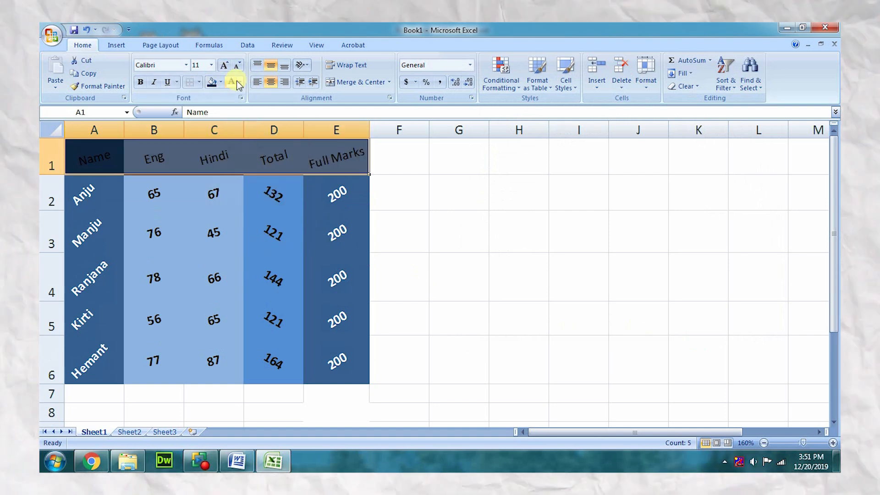
click(139, 83)
click(393, 165)
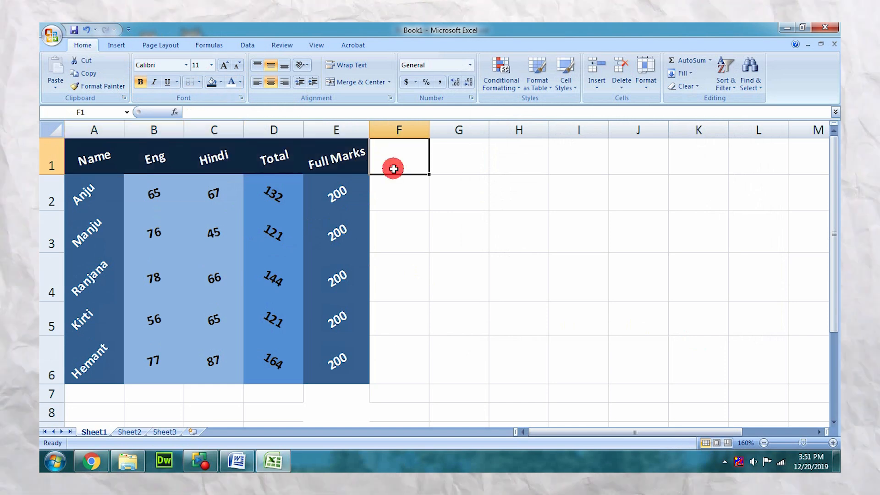
click(442, 353)
scroll(509, 304, down, 1)
scroll(512, 304, up, 1)
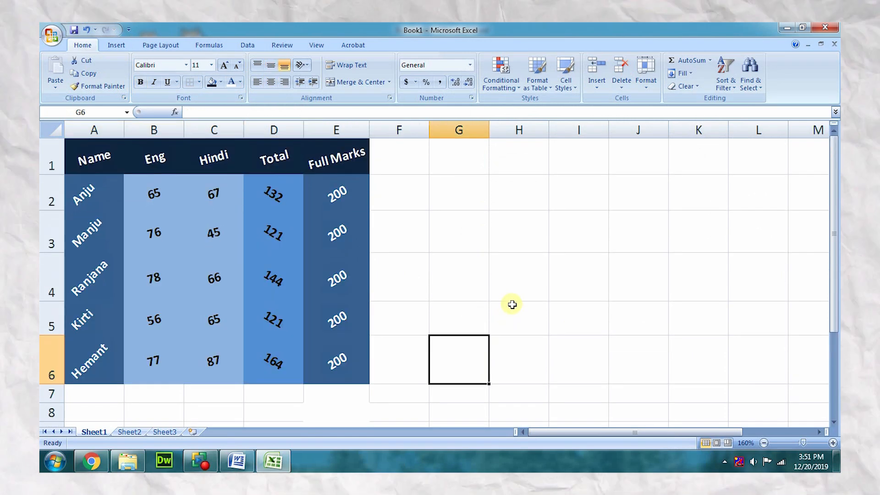